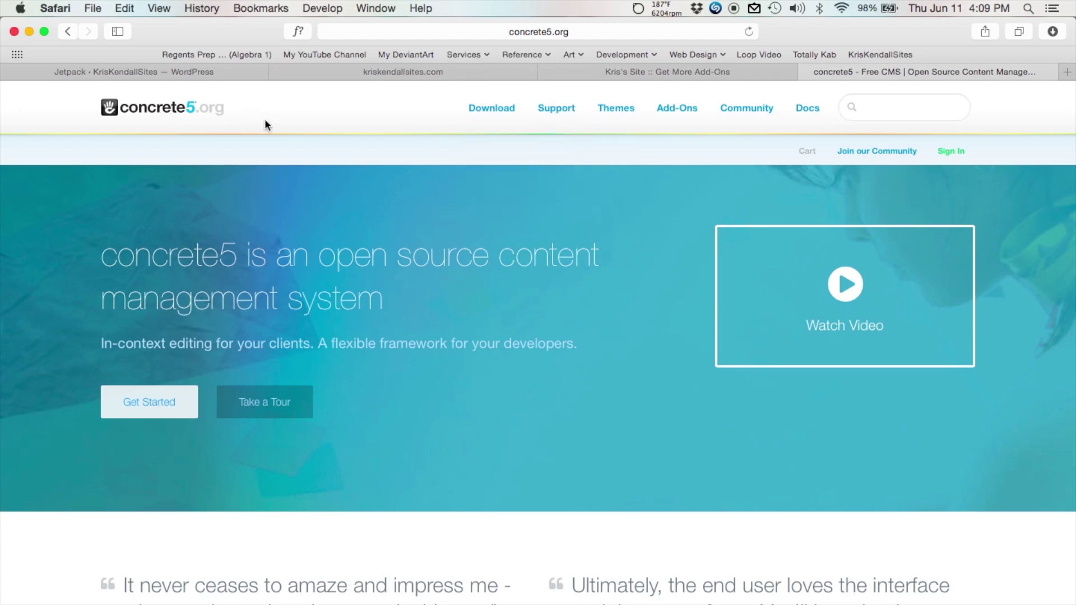
Download concrete5 version 5.7.4.2 from the concrete5.org download page
left_click(489, 106)
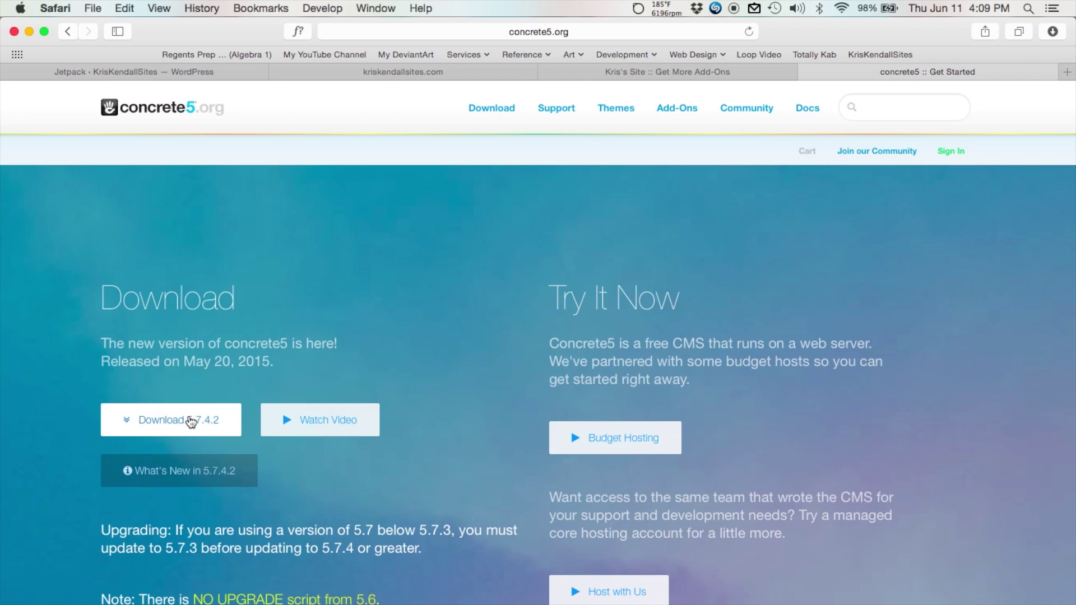
left_click(190, 423)
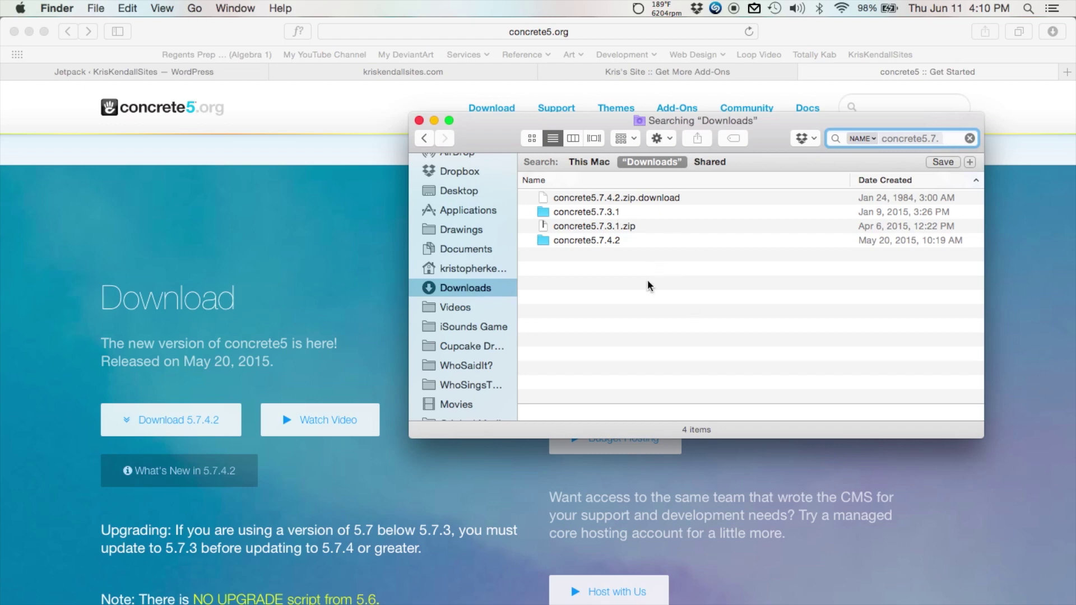
Copy the concrete5.7.3.1 folder from Downloads and head into Applications
left_click(640, 211)
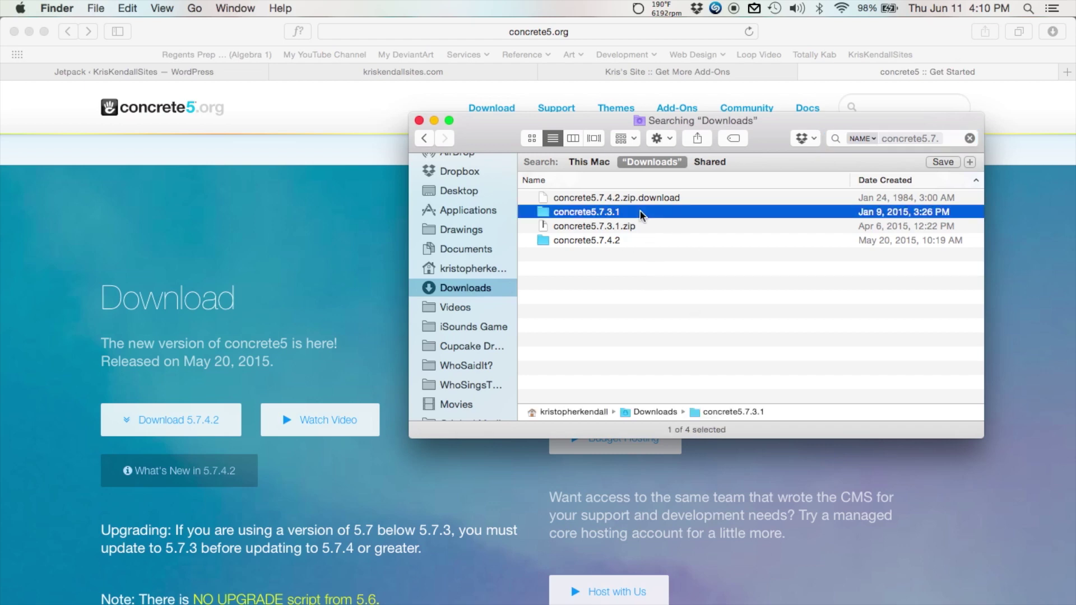
key("super+c")
left_click(484, 209)
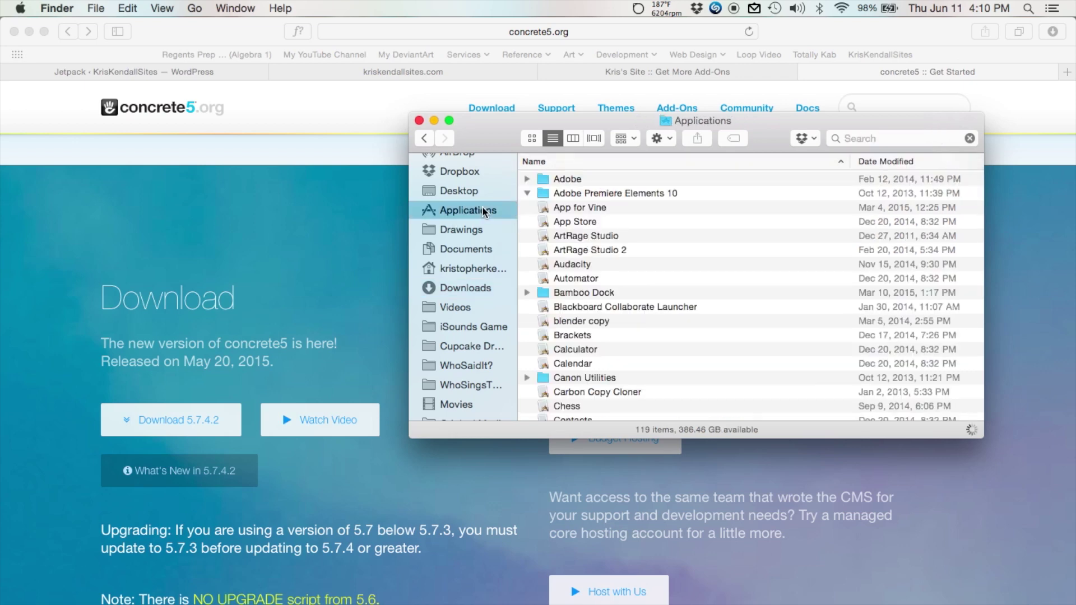
scroll(603, 206, "down", 10)
scroll(603, 206, "down", 2)
scroll(603, 211, "down", 8)
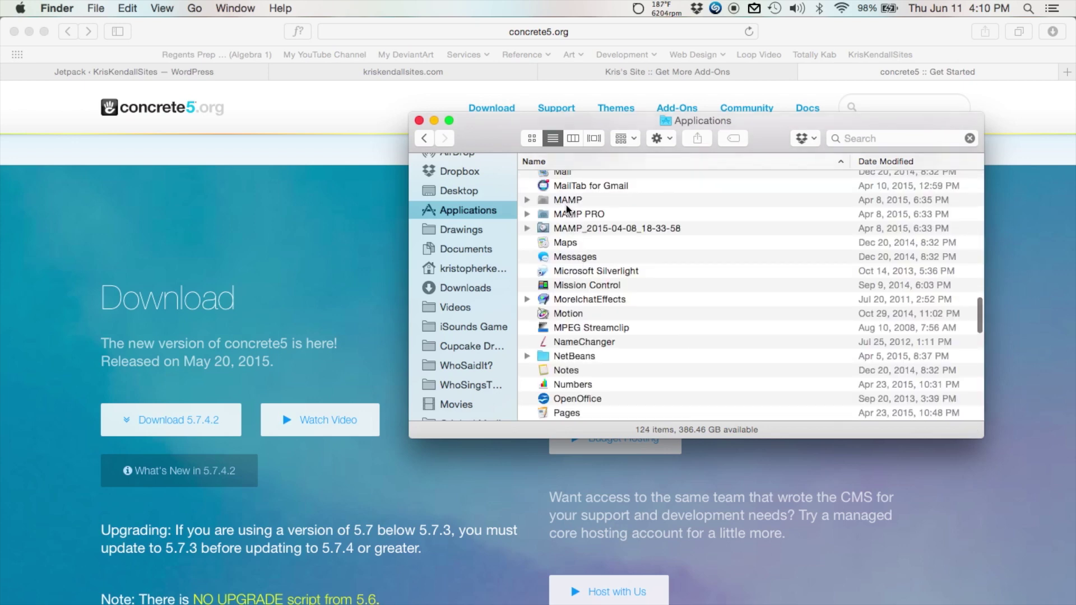
Go into MAMP's htdocs folder and paste the concrete5 folder there
left_click(567, 202)
double_click(564, 201)
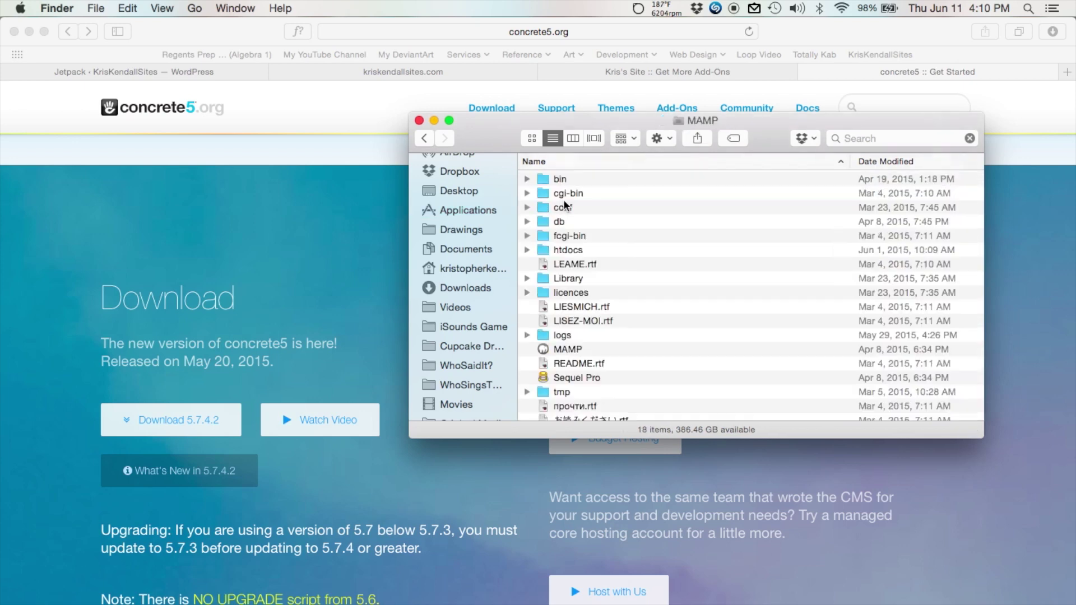
left_click(564, 201)
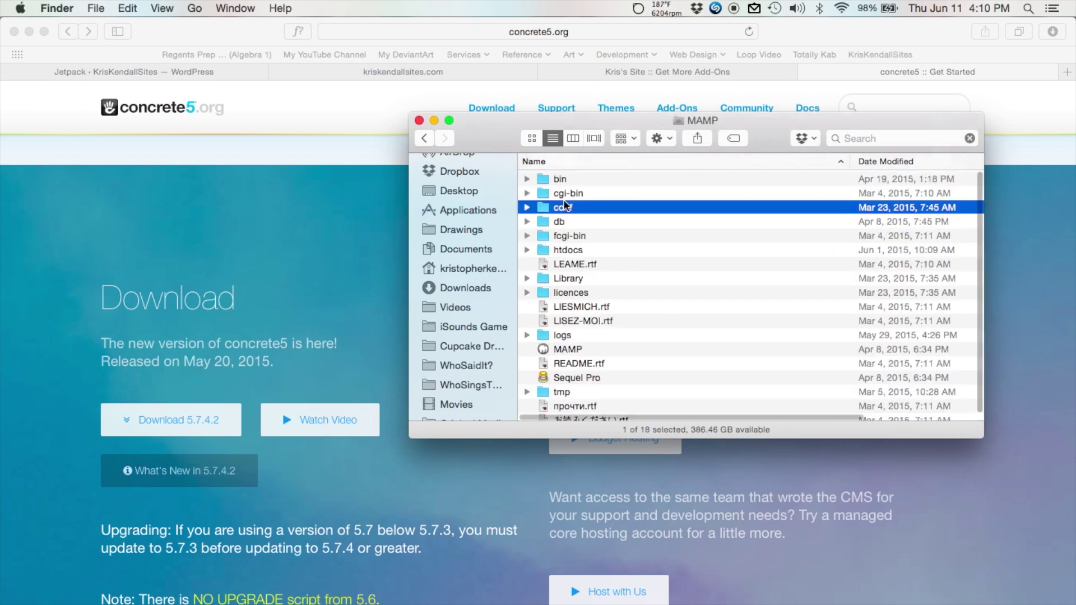
left_click(571, 250)
double_click(571, 249)
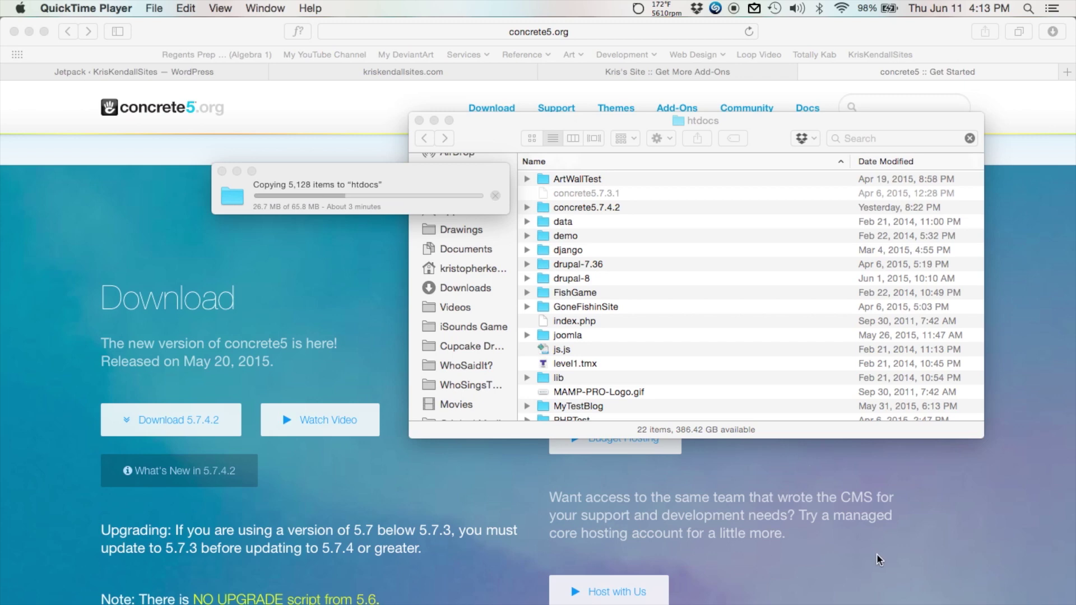
Find the MAMP application via Finder search and launch it so its servers run
left_click(867, 135)
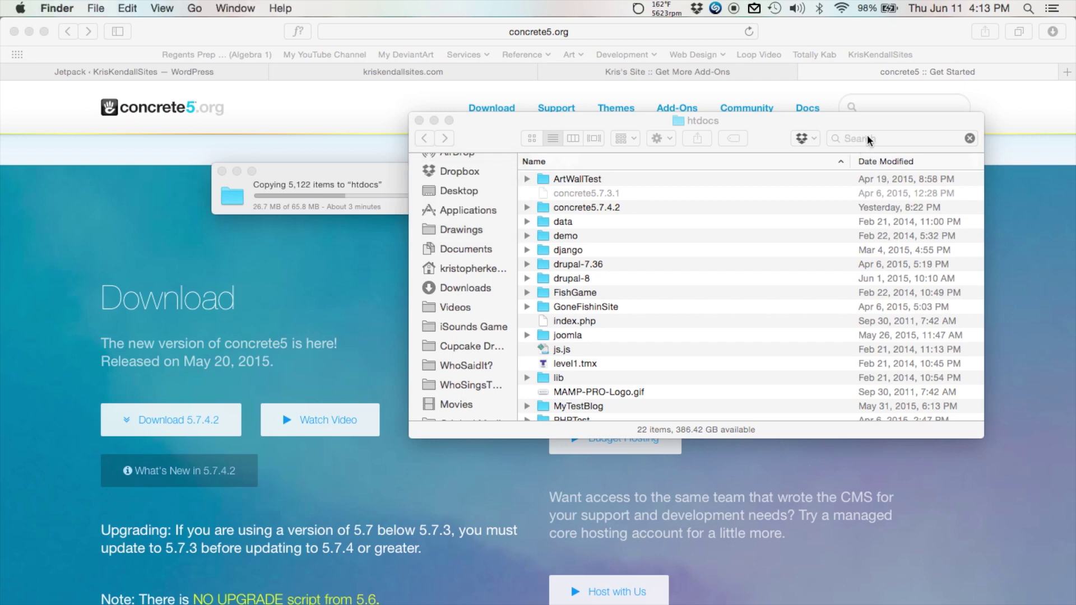
type("m")
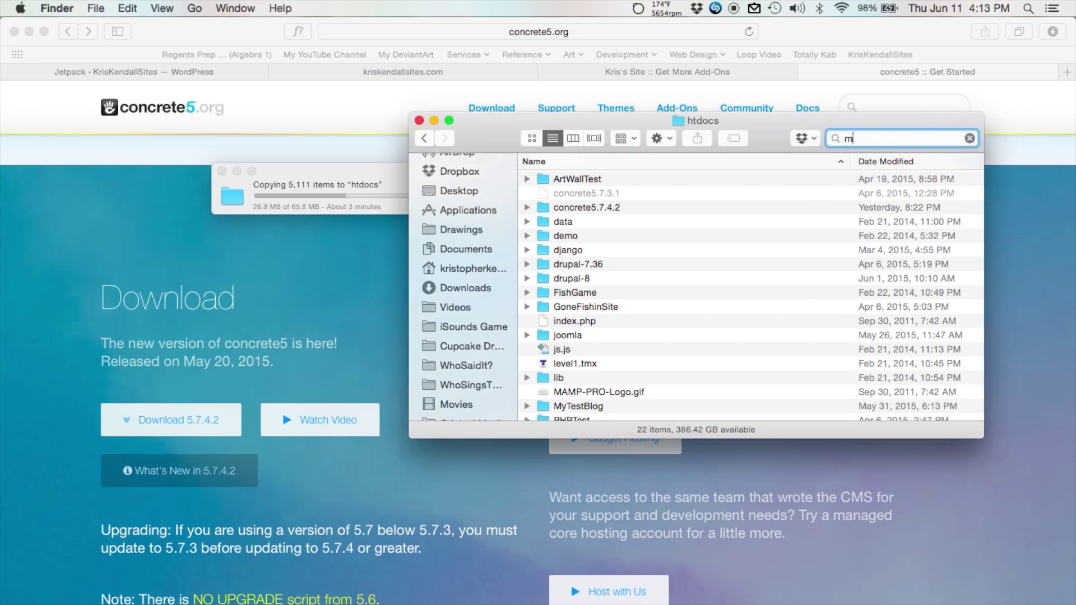
type("amp")
left_click(568, 382)
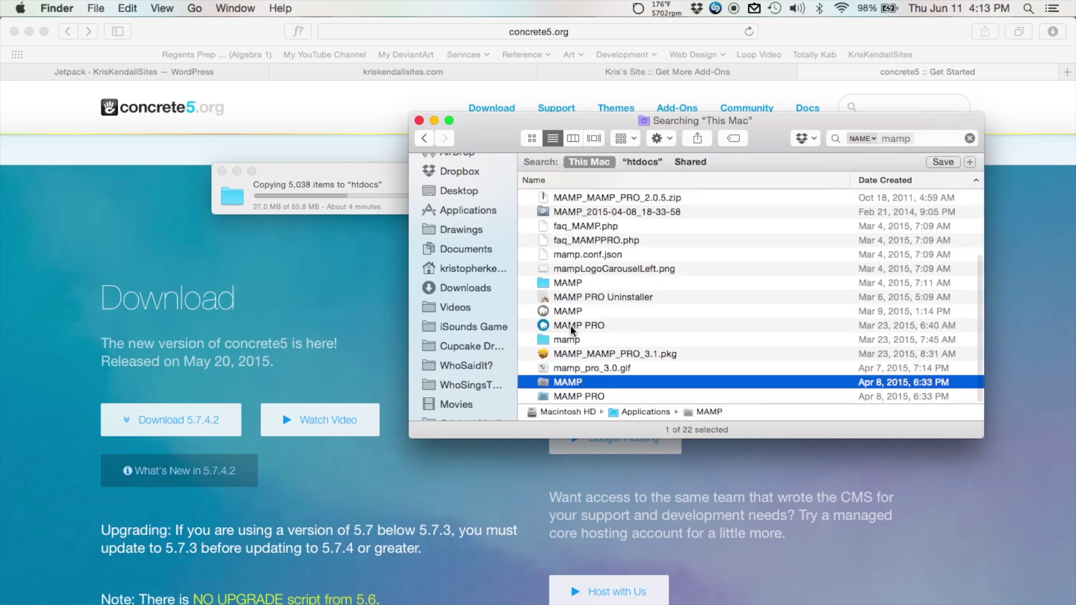
left_click(569, 312)
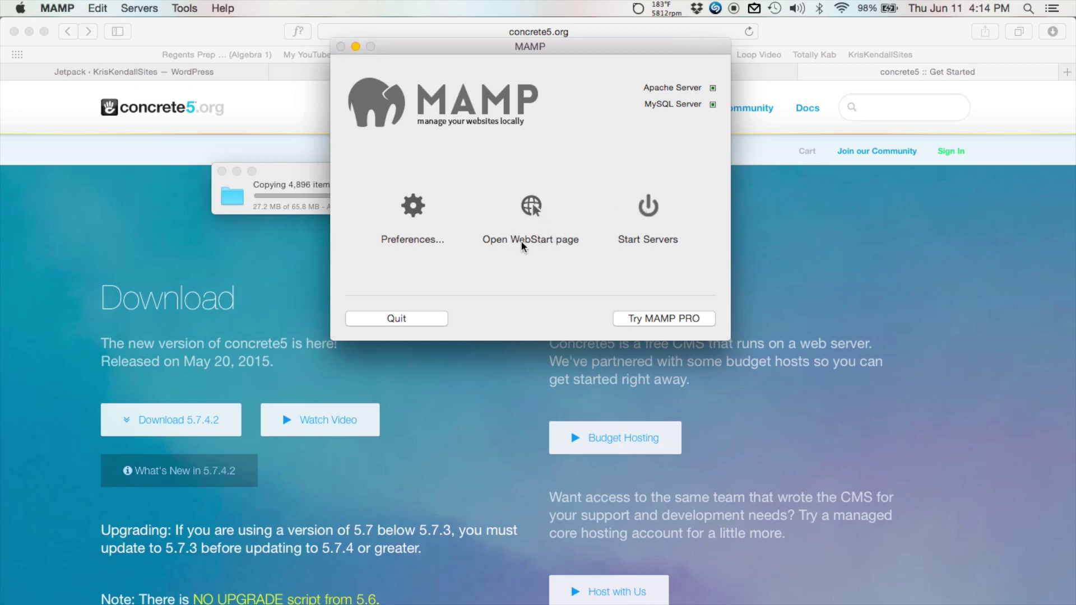
Launch the MAMP WebStart page and go on to phpMyAdmin from its Tools menu
left_click(537, 209)
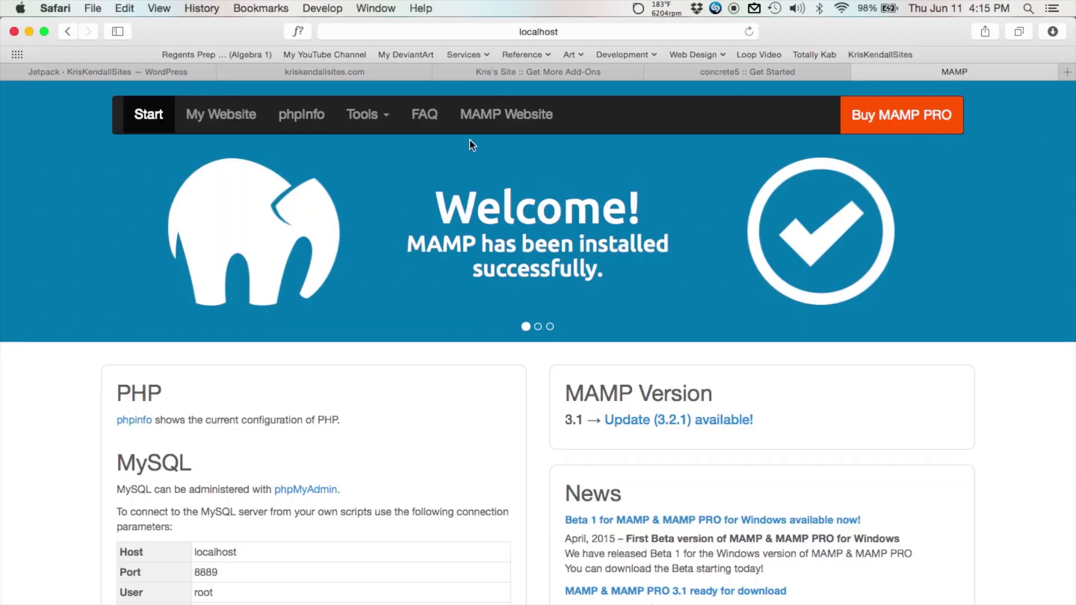
left_click(370, 119)
left_click(376, 155)
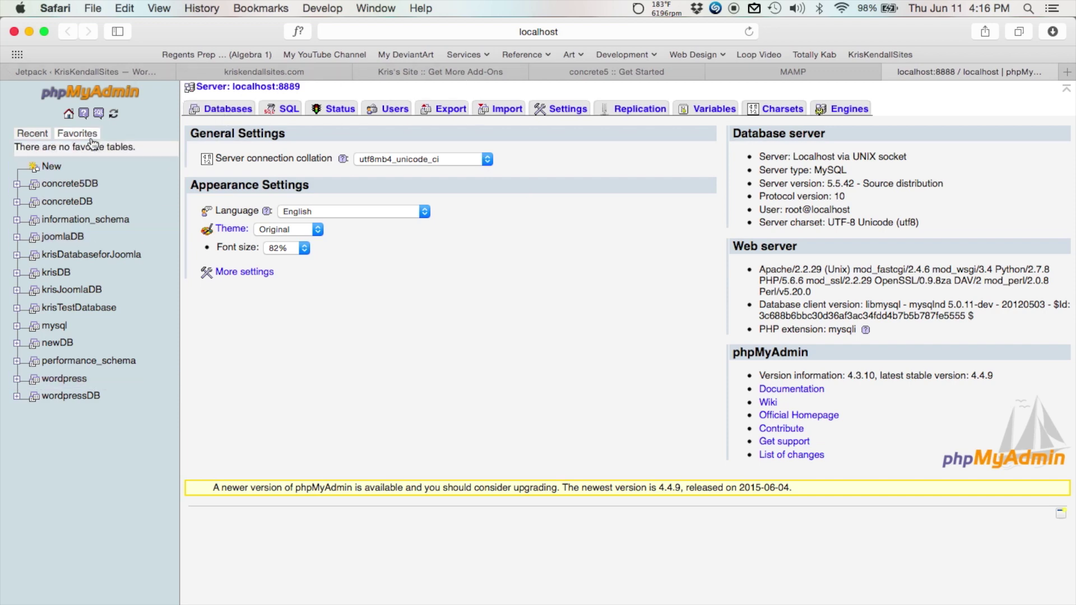
Create a new database named DB in phpMyAdmin
left_click(52, 172)
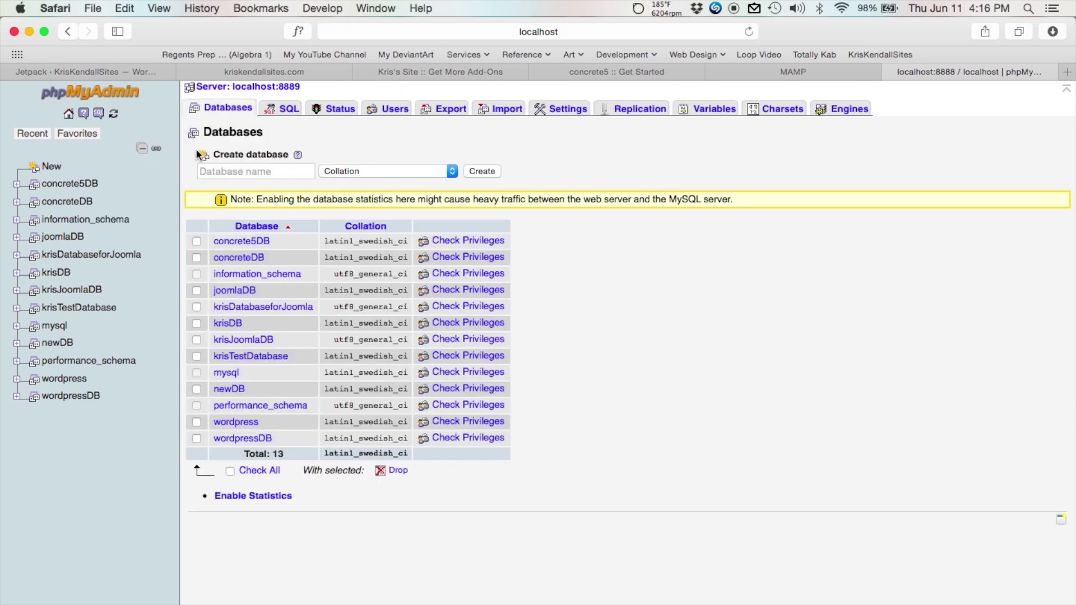
left_click(227, 169)
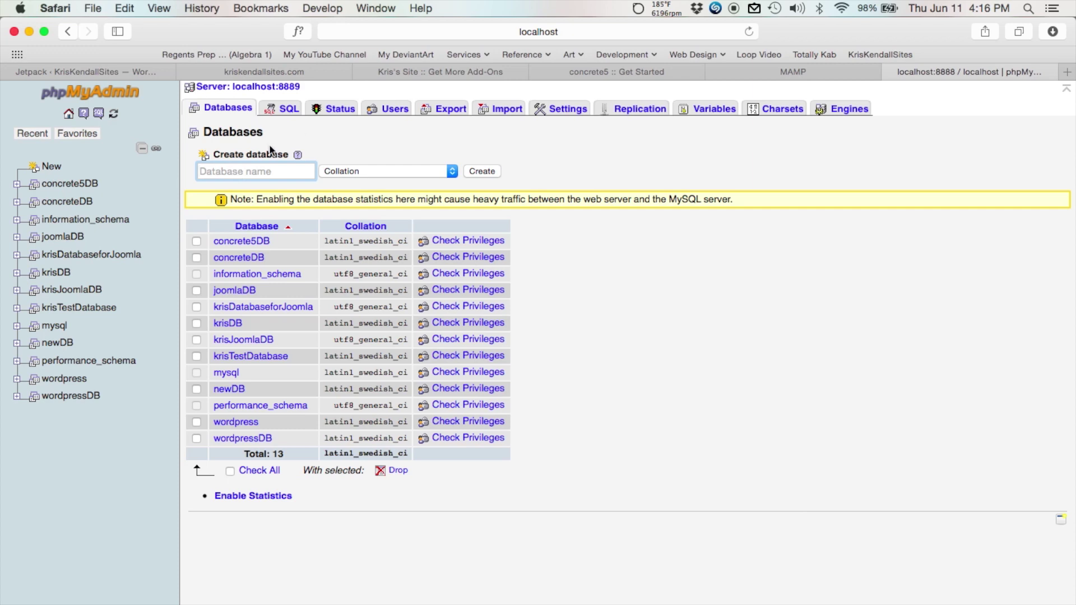
type("DB")
left_click(476, 171)
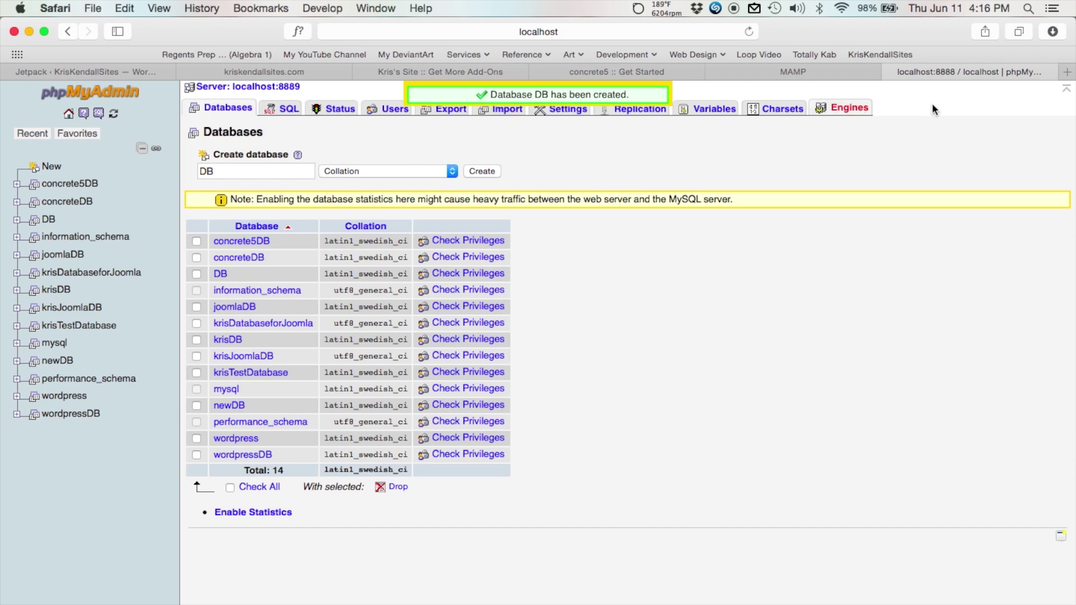
key("super+Tab")
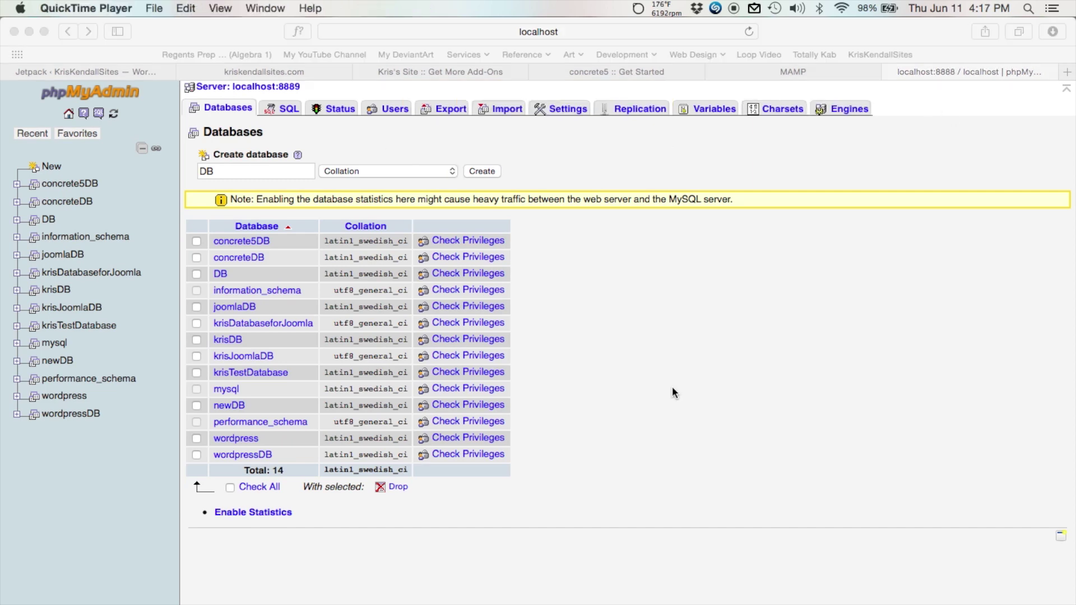
key("super+Tab")
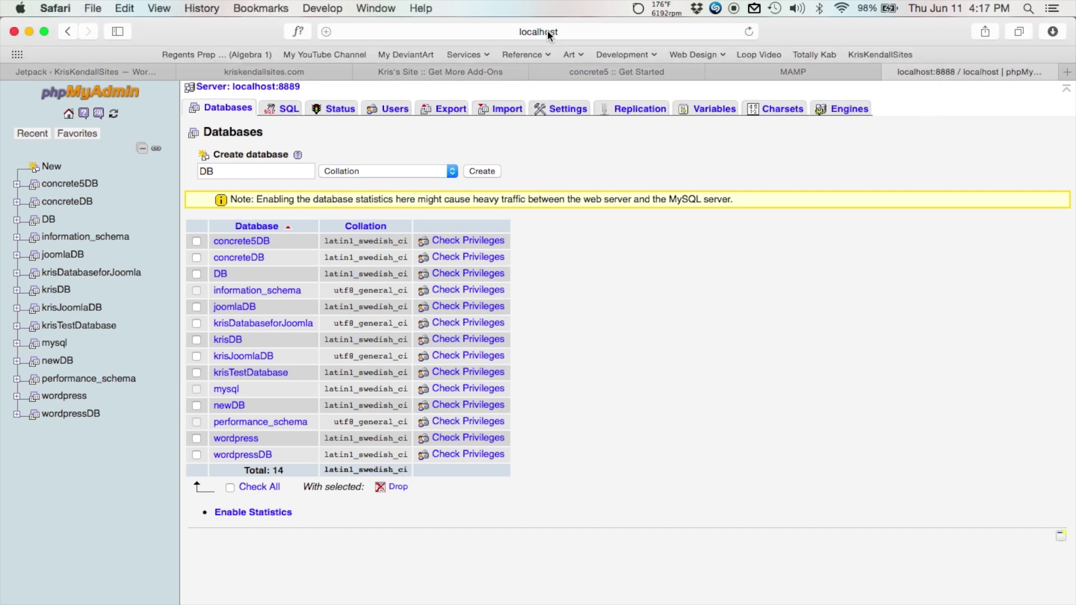
In a new tab, reuse the phpMyAdmin address trimmed down to localhost:8888
left_click(548, 34)
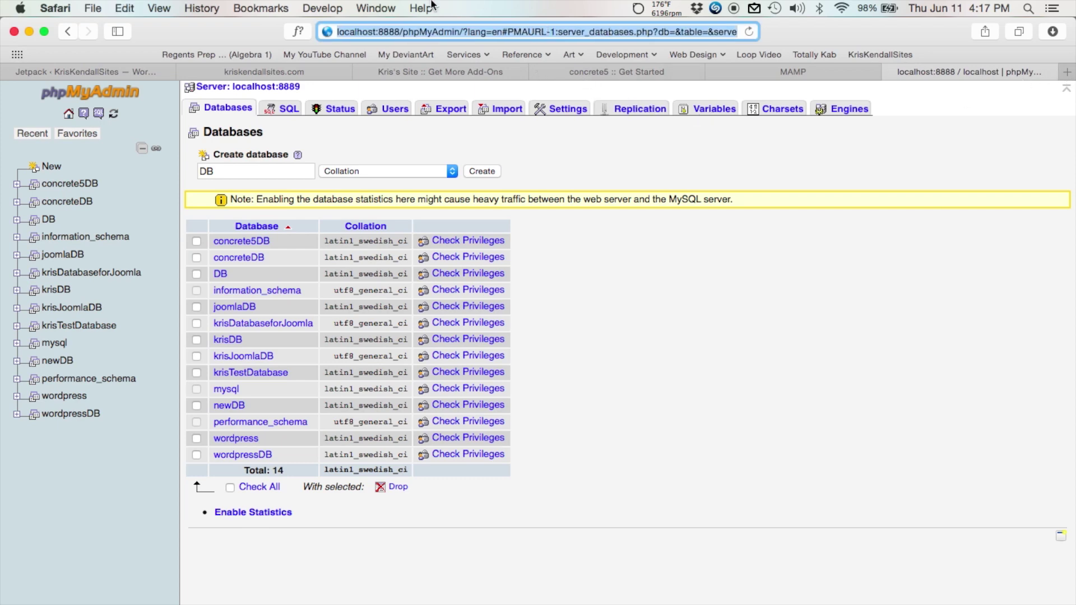
key("super+t")
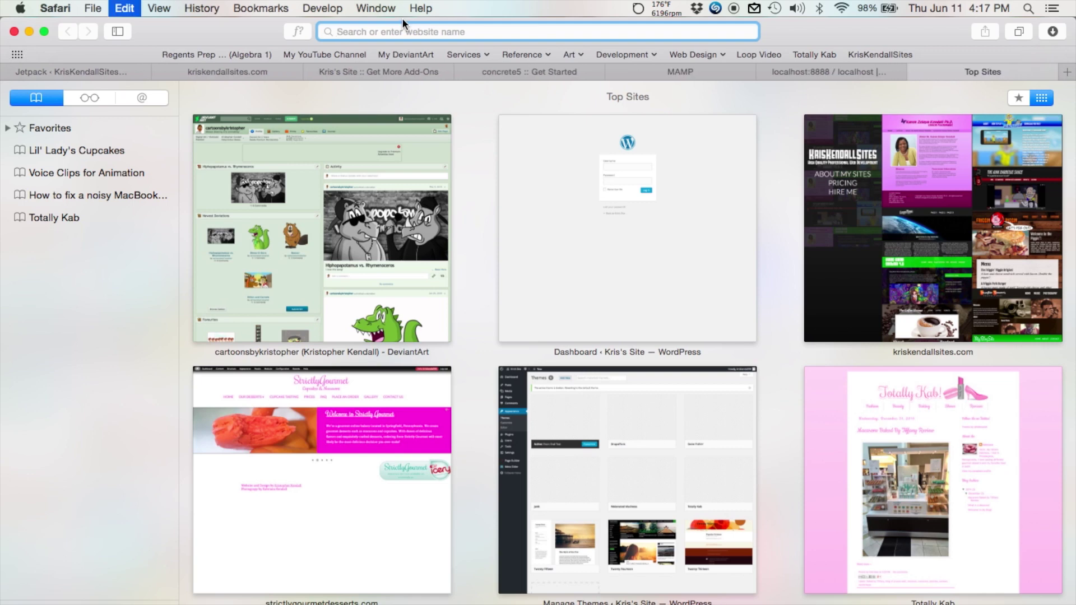
key("super+v")
key("super+Left")
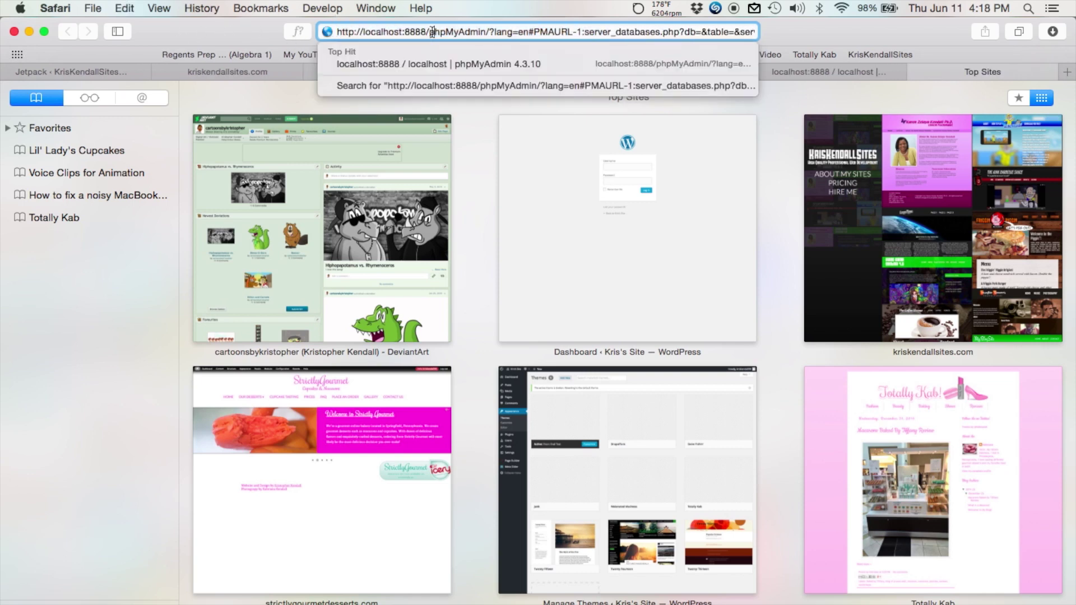
left_click_drag(429, 32, 807, 48)
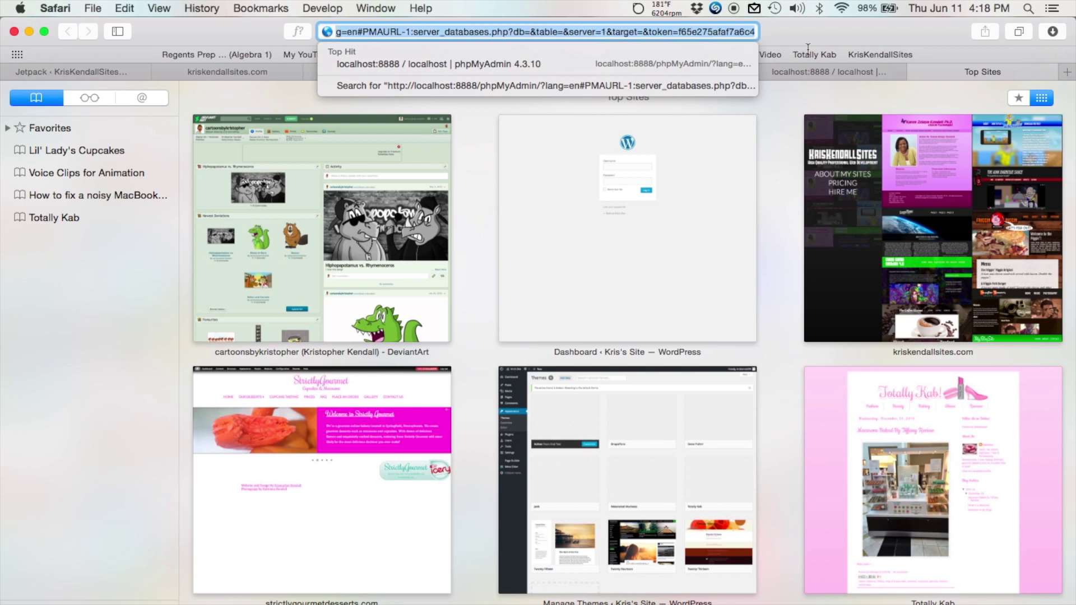
left_click_drag(807, 49, 825, 56)
key("BackSpace")
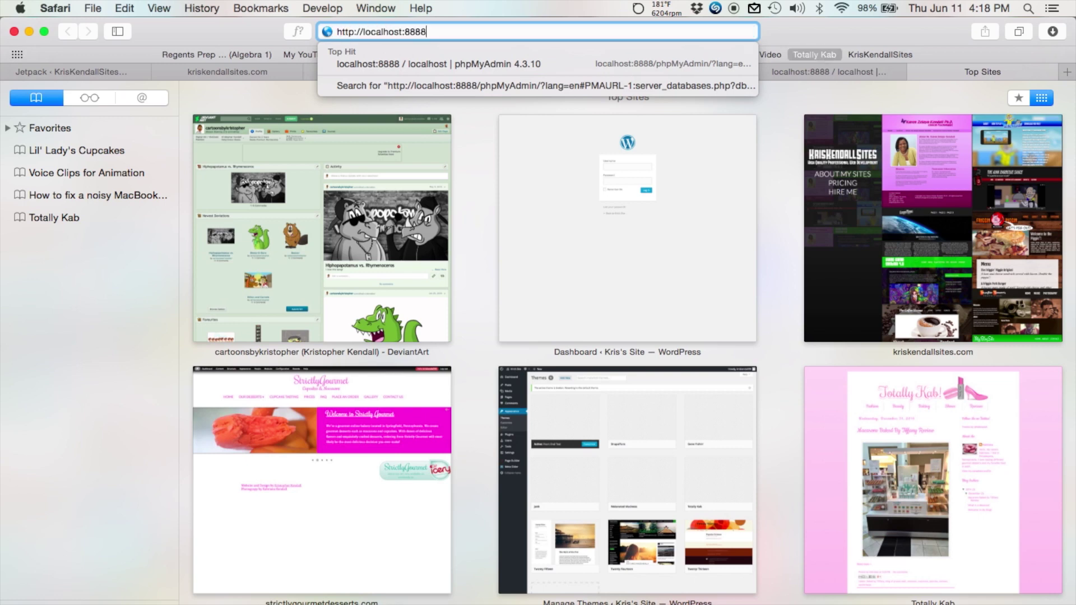
type("/")
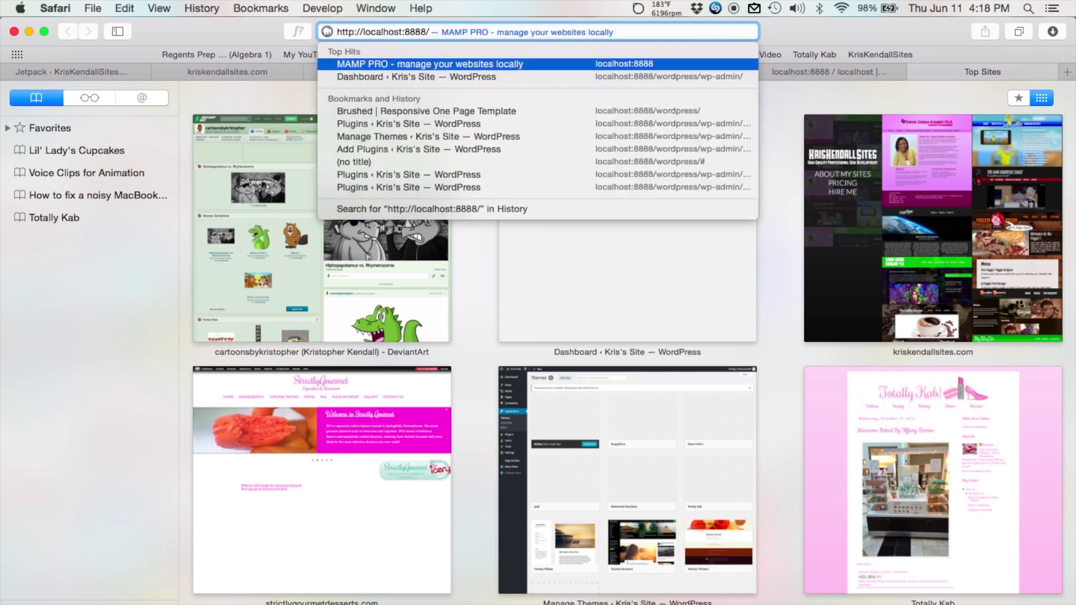
type("con")
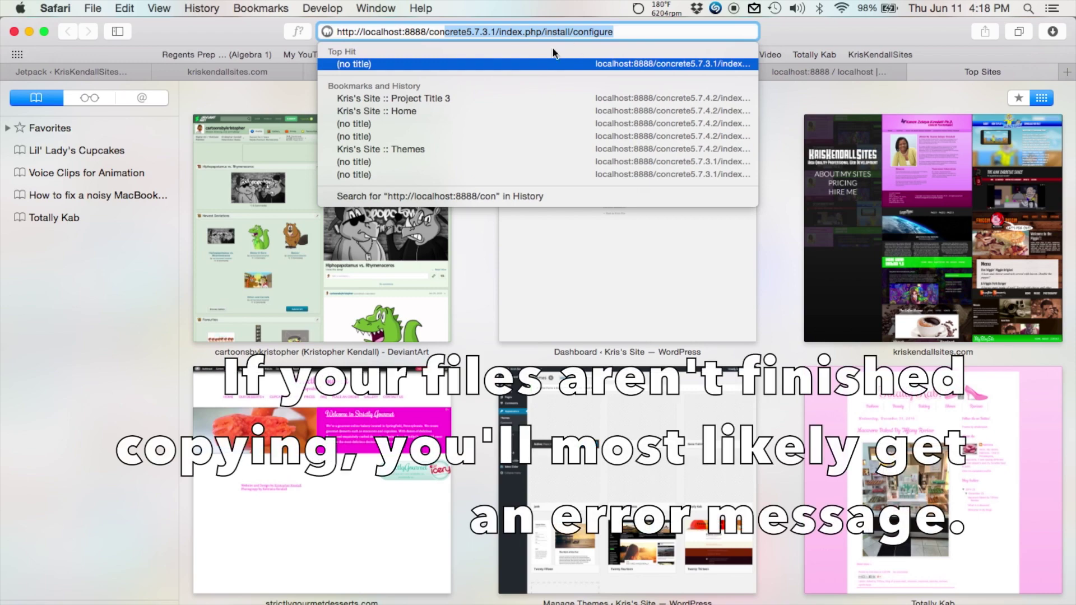
Load localhost:8888/concrete5.7.3.1 with the trailing /index.php/install/configure removed
key("super+a")
left_click(499, 31)
left_click_drag(496, 31, 693, 41)
key("BackSpace")
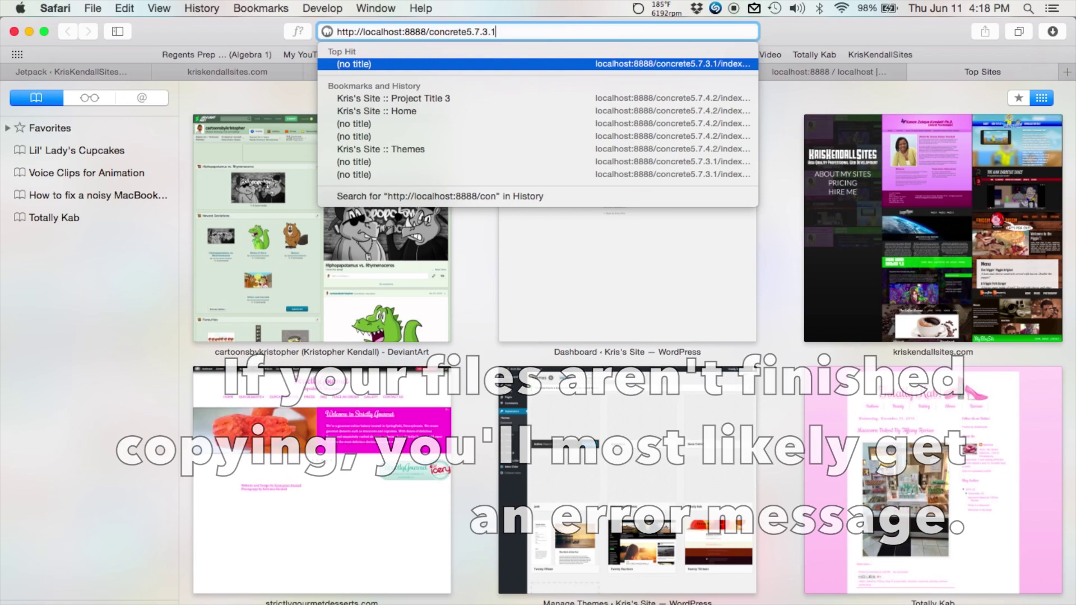
key("Return")
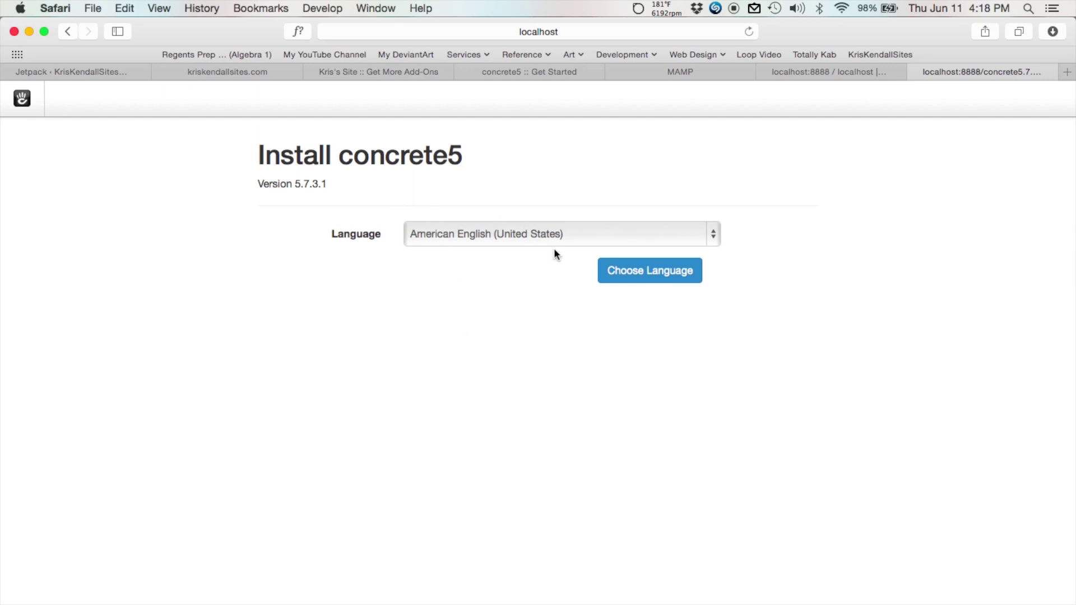
Confirm American English and continue past the passed requirements check to installation
left_click(634, 284)
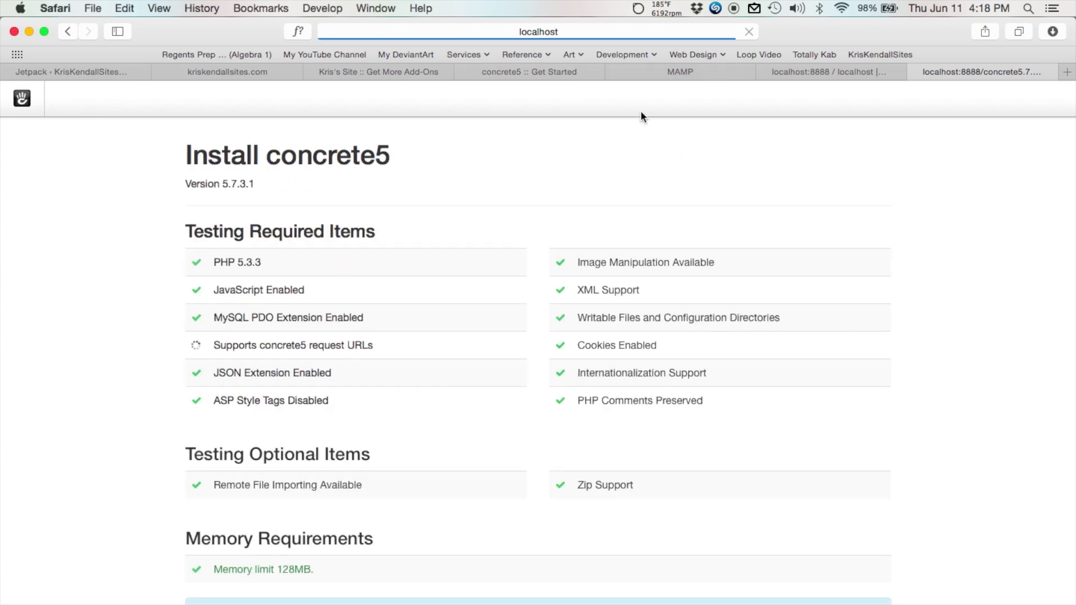
scroll(630, 401, "down", 2)
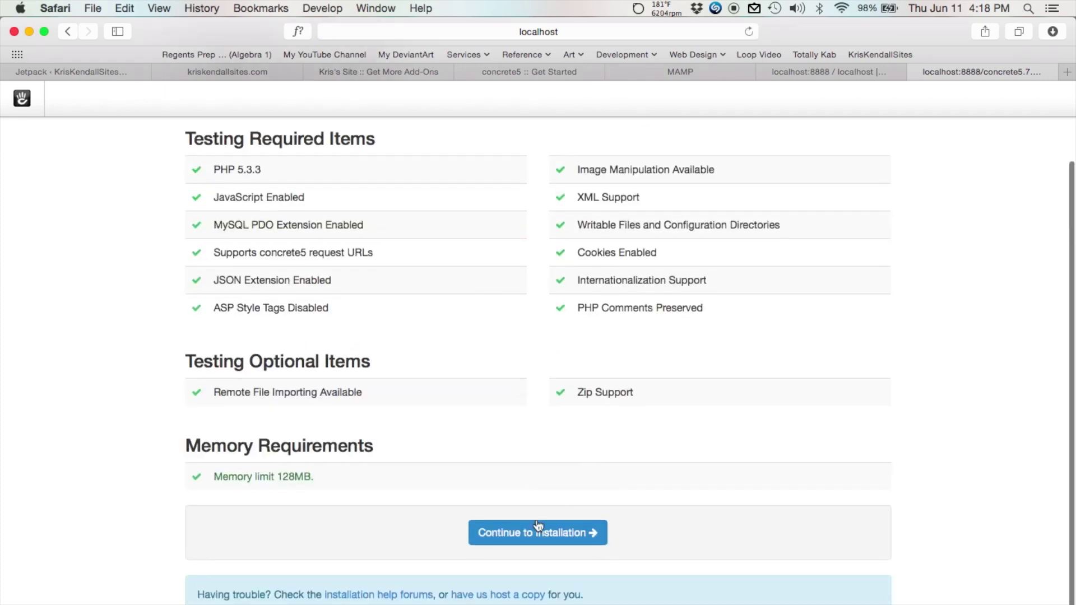
left_click(533, 539)
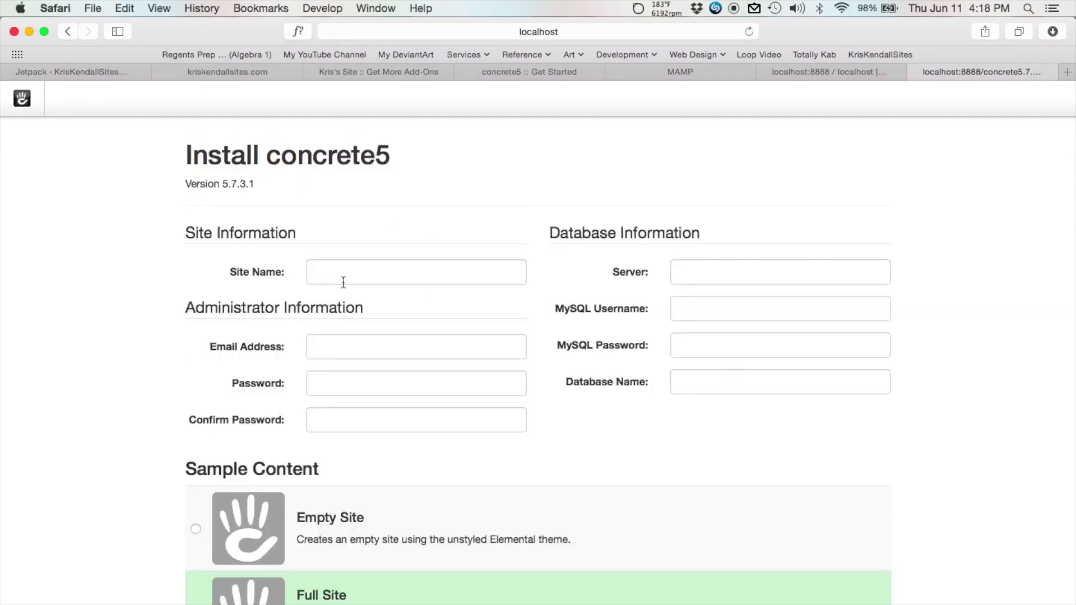
Enter site name Test, the administrator email address, and the password twice
left_click(341, 279)
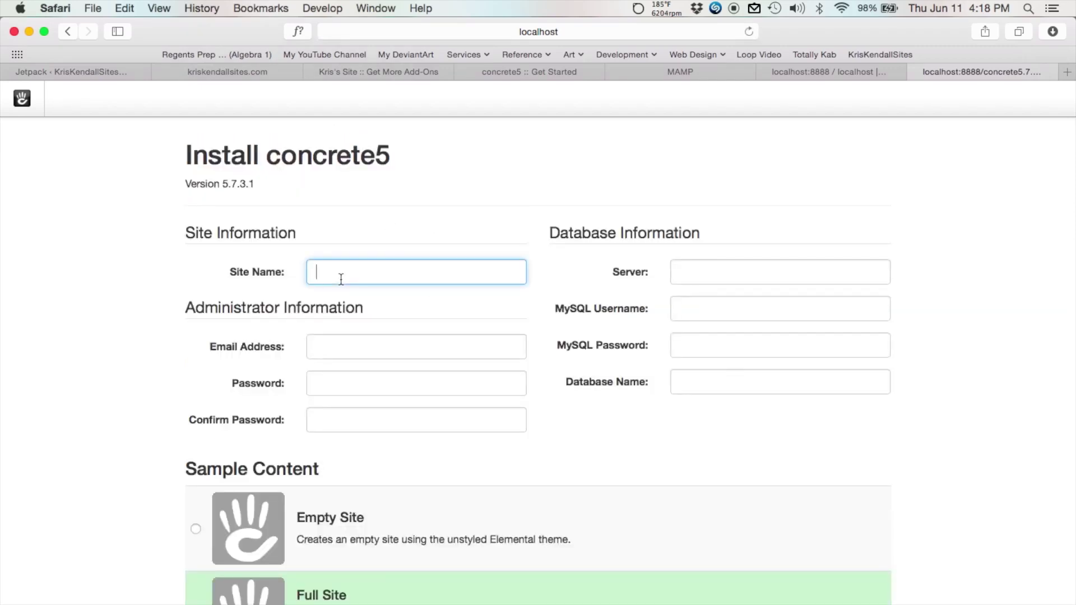
type("Test")
key("Tab")
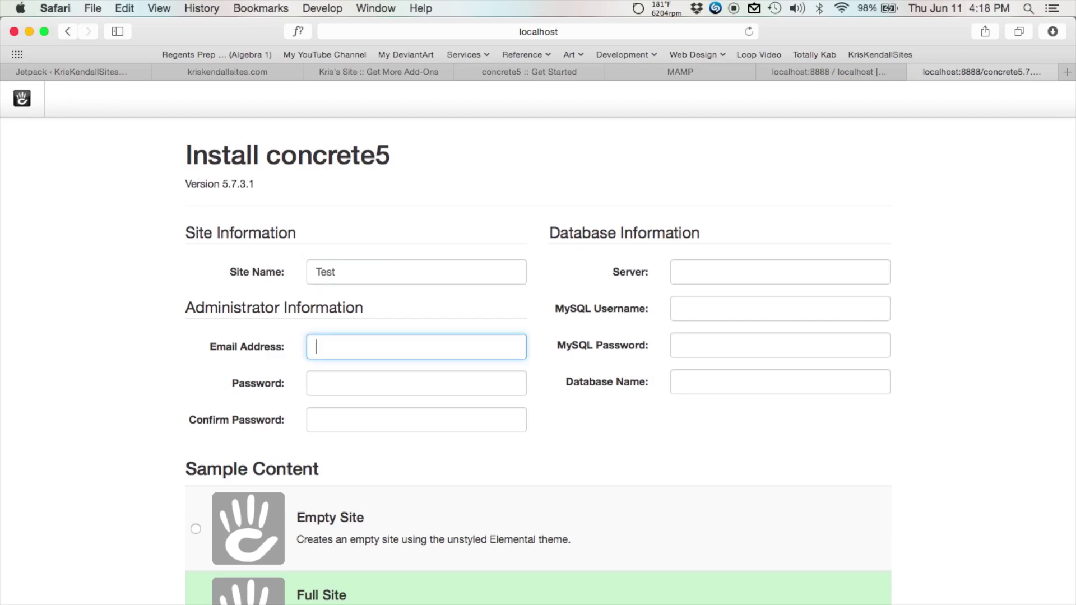
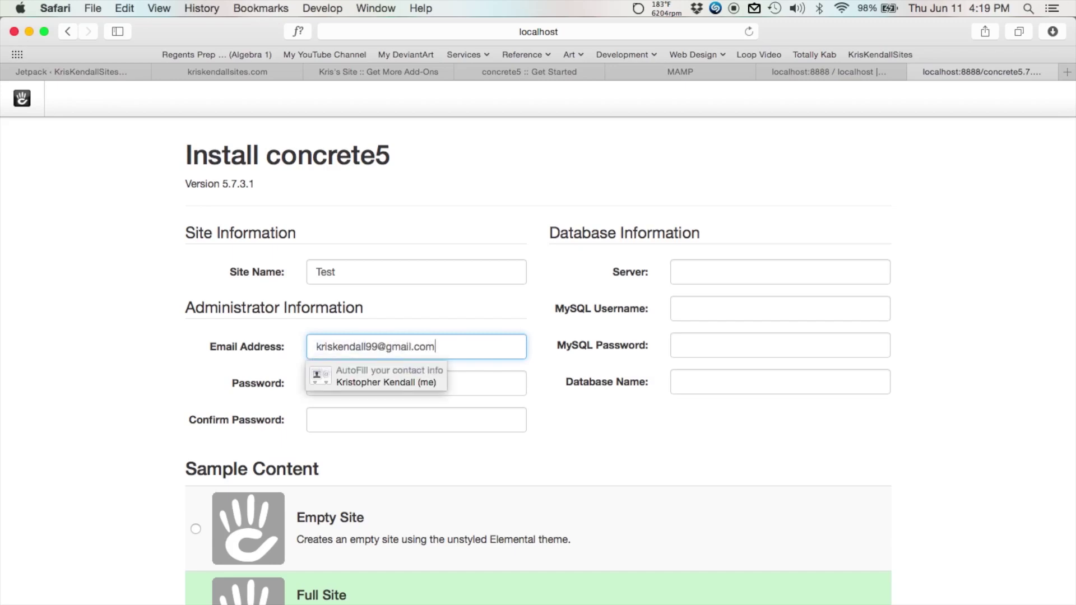
key("Tab")
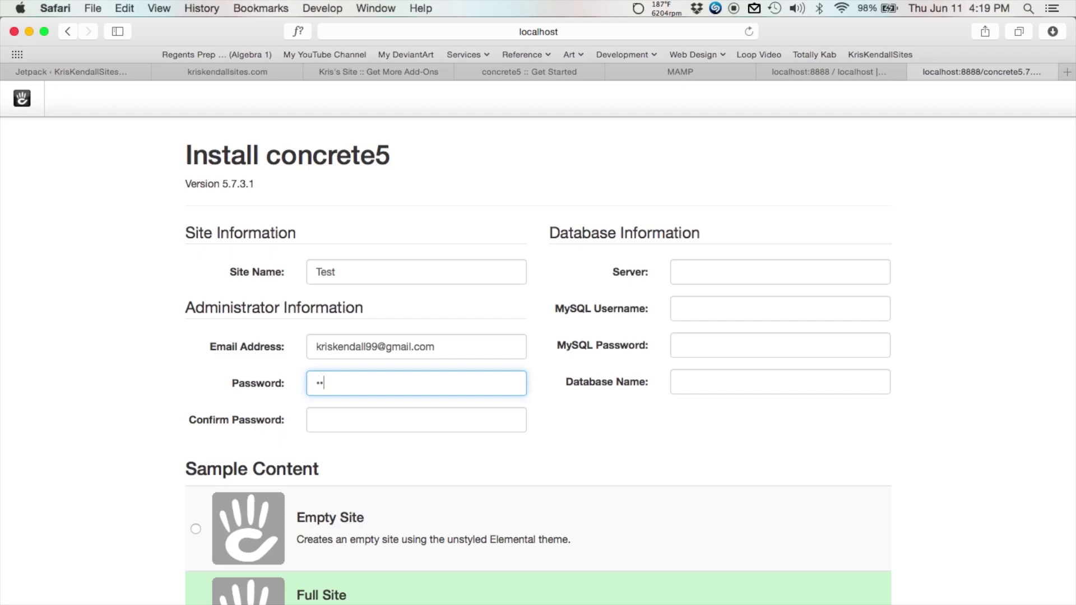
type("•••")
key("Tab")
type("•••••")
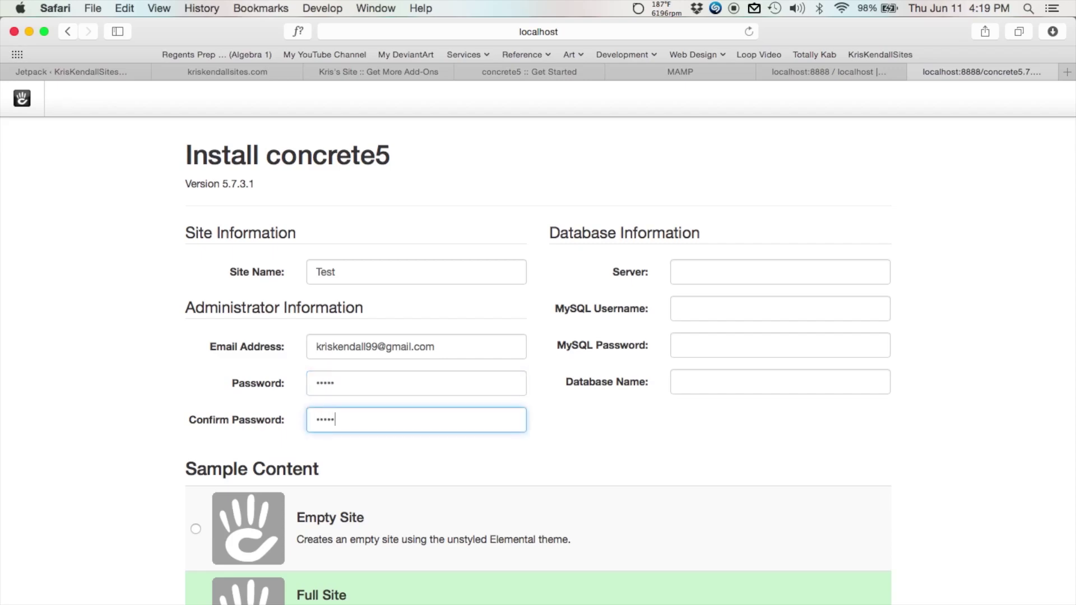
key("Tab")
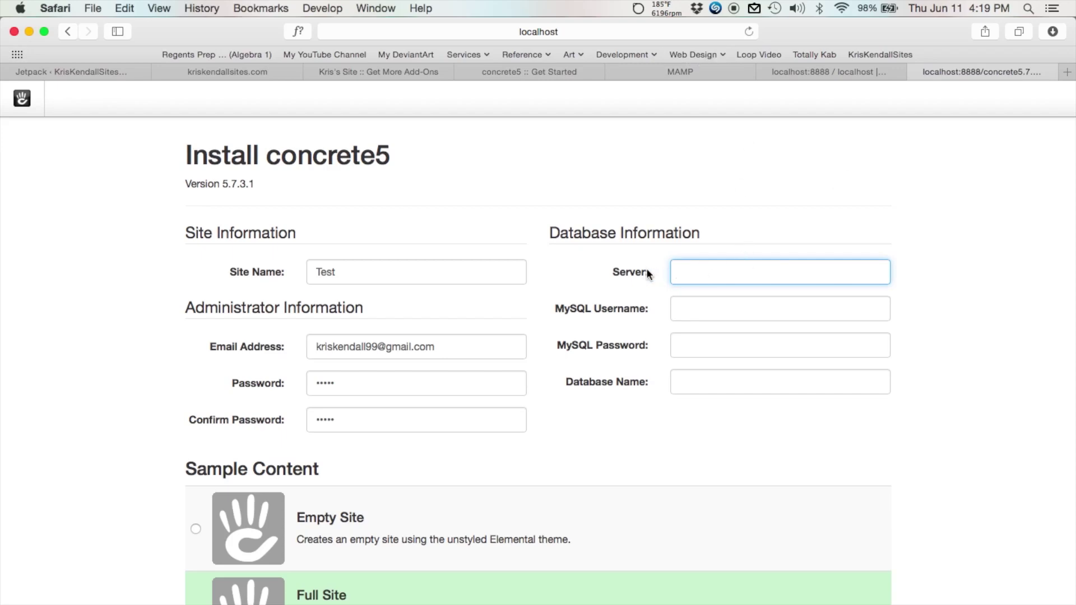
After checking phpMyAdmin, enter server localhost:8889, user root, its password and database DB
left_click(798, 75)
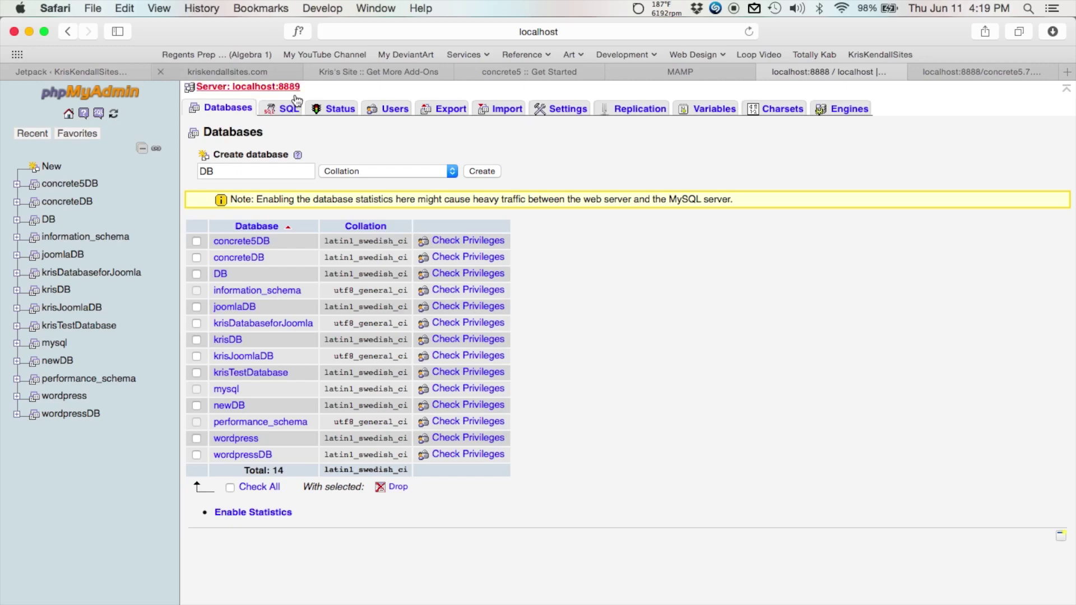
left_click(963, 71)
type("local")
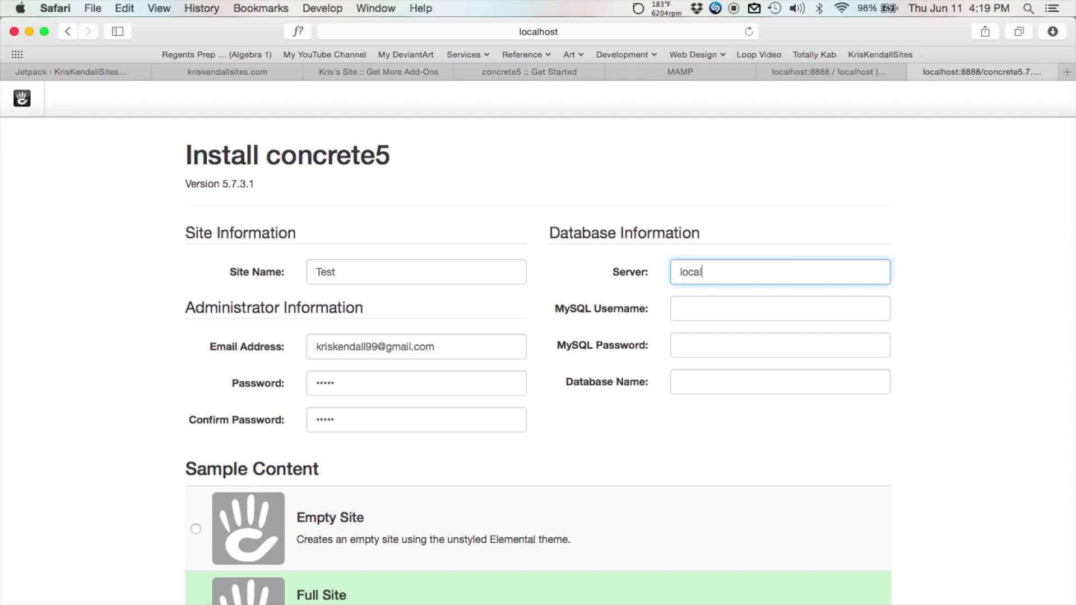
type("host:8889")
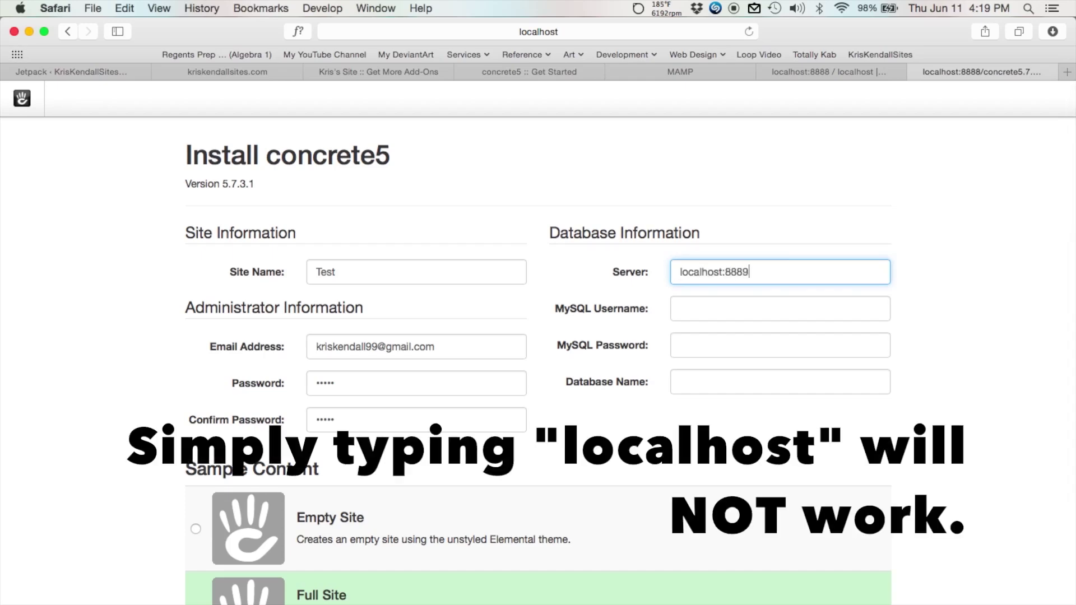
key("Tab")
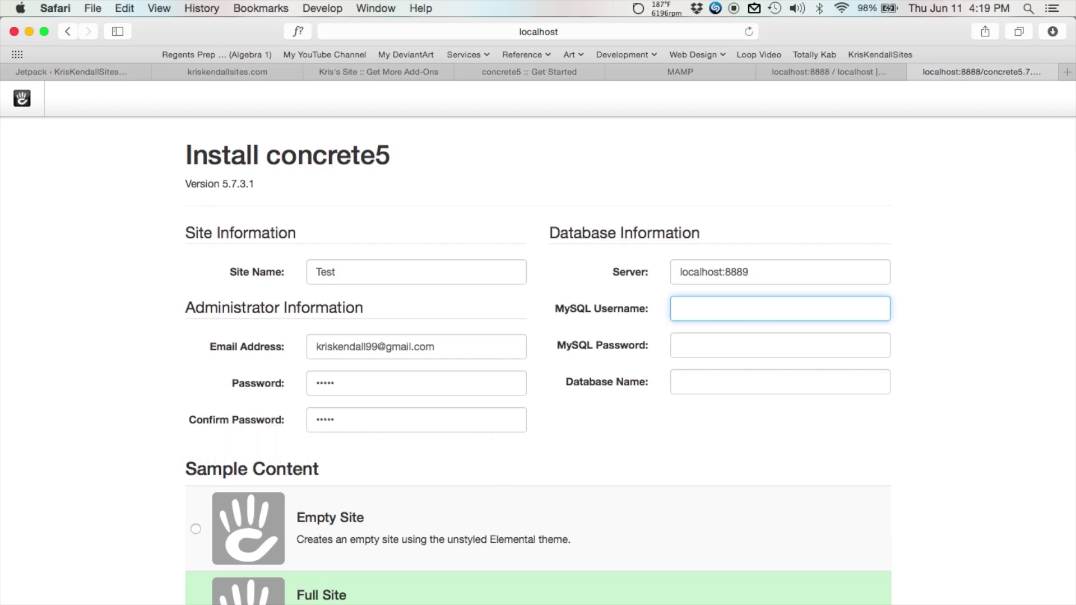
type("ot")
key("Tab")
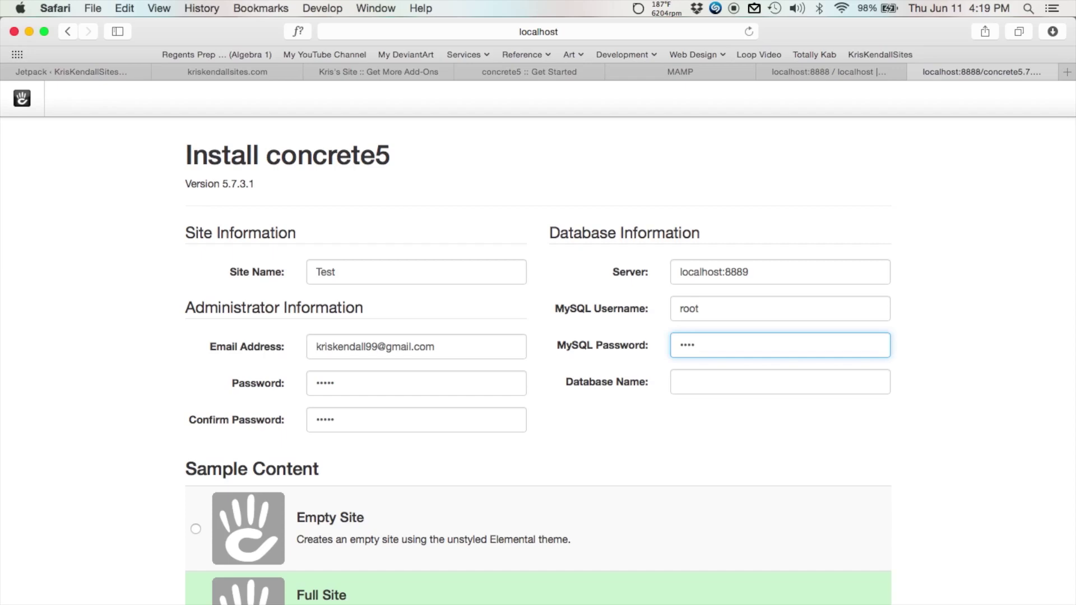
key("Tab")
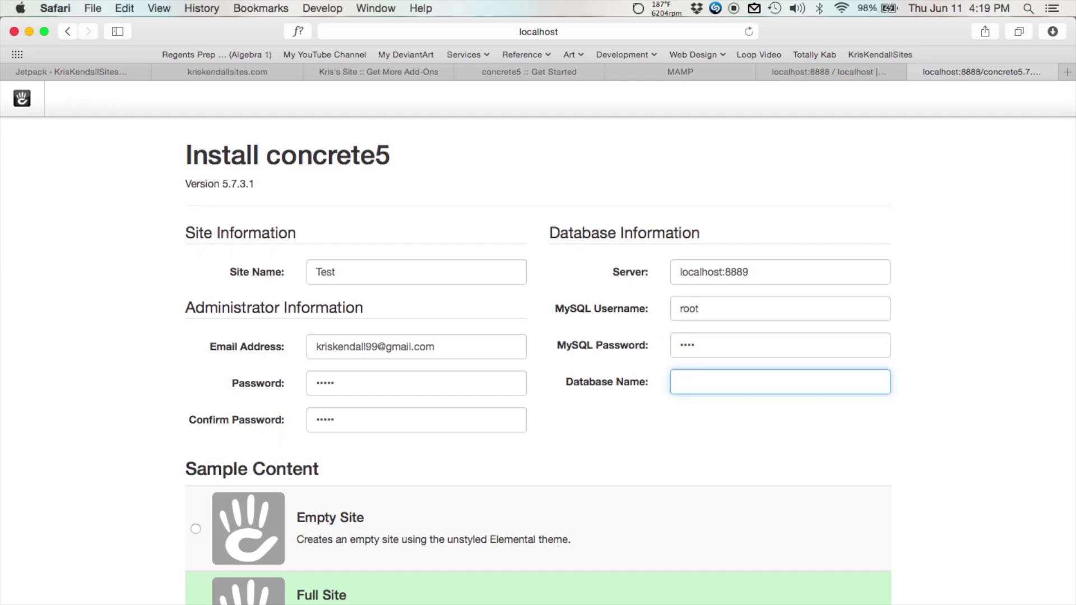
type("DB")
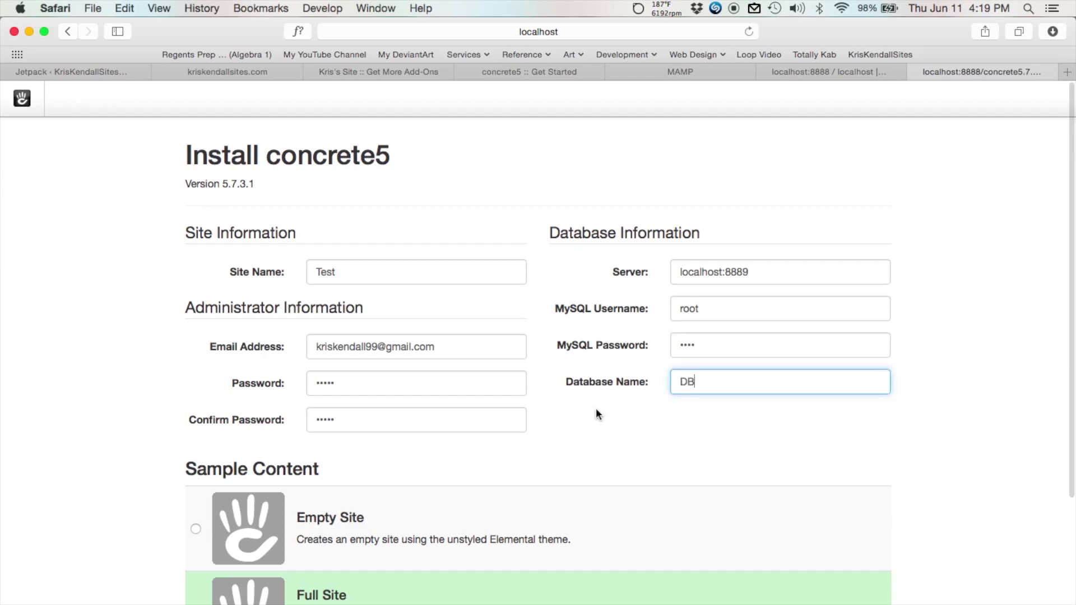
scroll(596, 408, "down", 2)
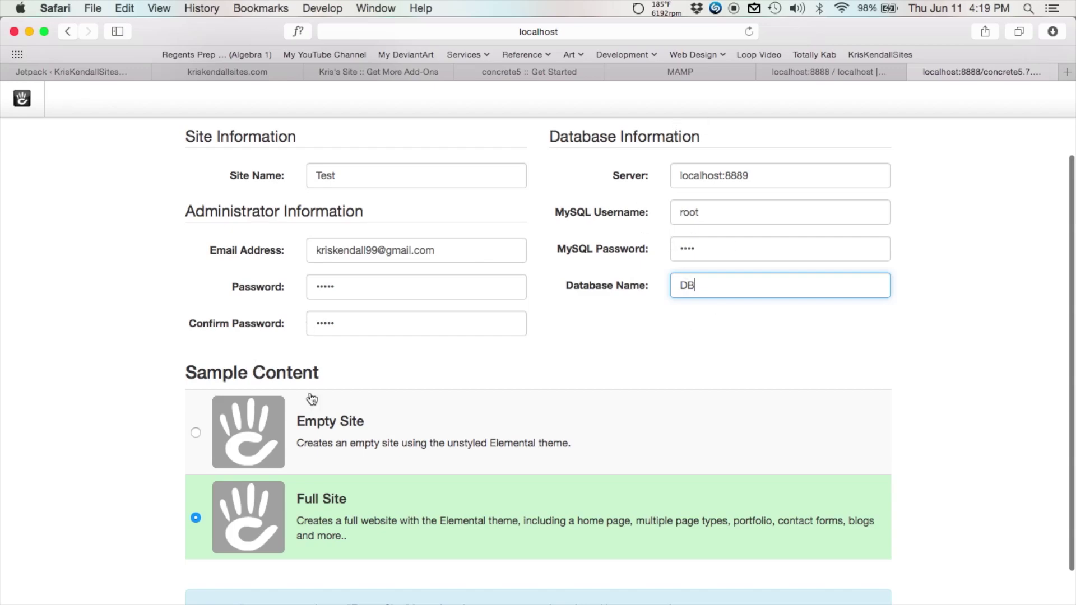
scroll(318, 530, "down", 2)
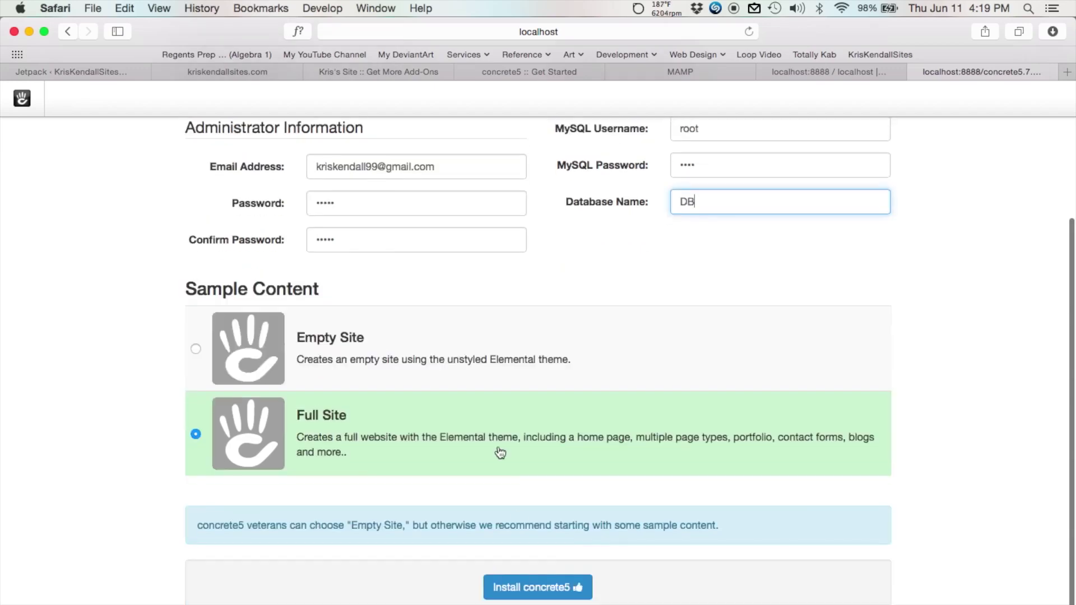
Start the Full Site installation and decline saving the password to iCloud Keychain
left_click(495, 592)
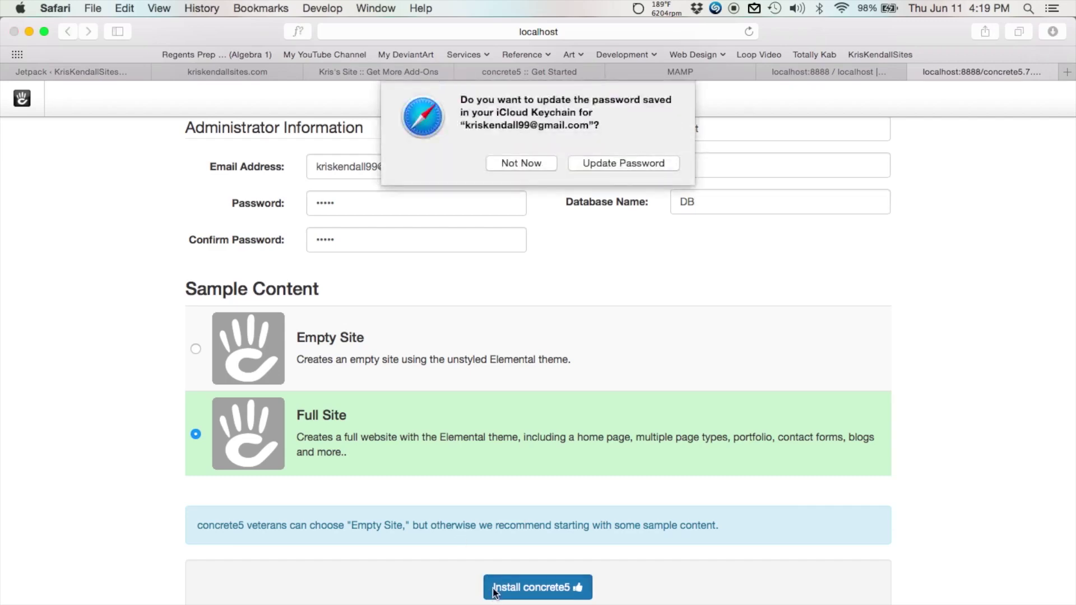
left_click(523, 163)
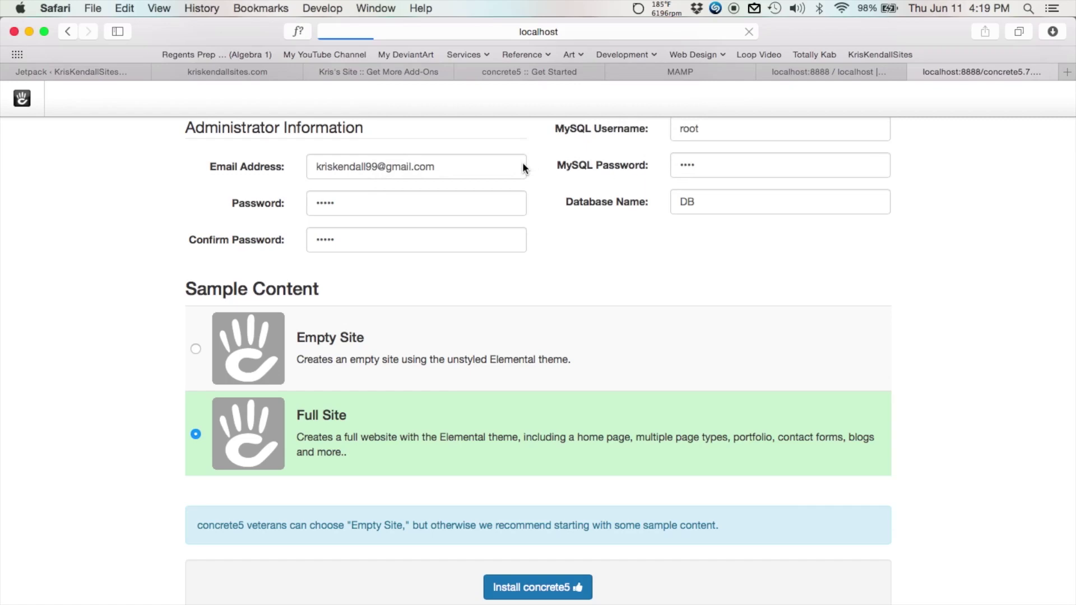